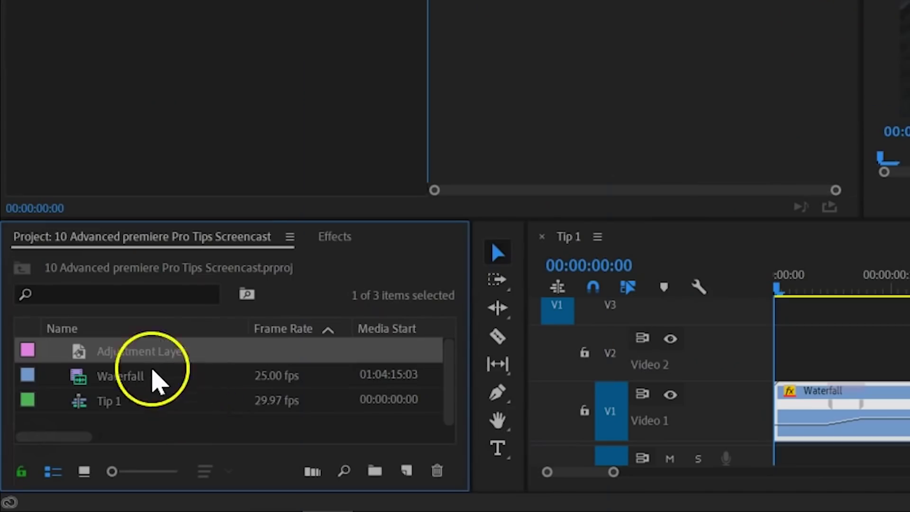
Add a Transform adjustment layer on V2 over the cut, speed Waterfall to 311%, and realign the clips.
drag(153, 368, 784, 348)
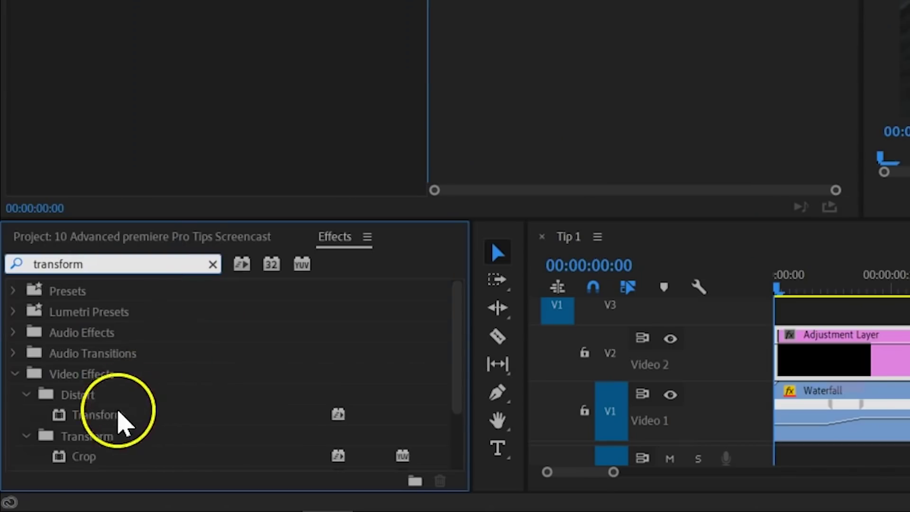
drag(122, 420, 641, 354)
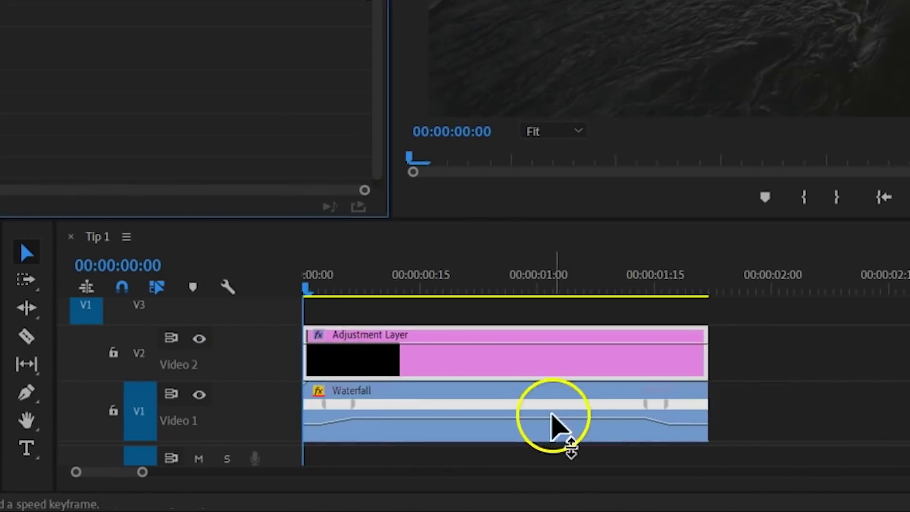
drag(552, 422, 552, 456)
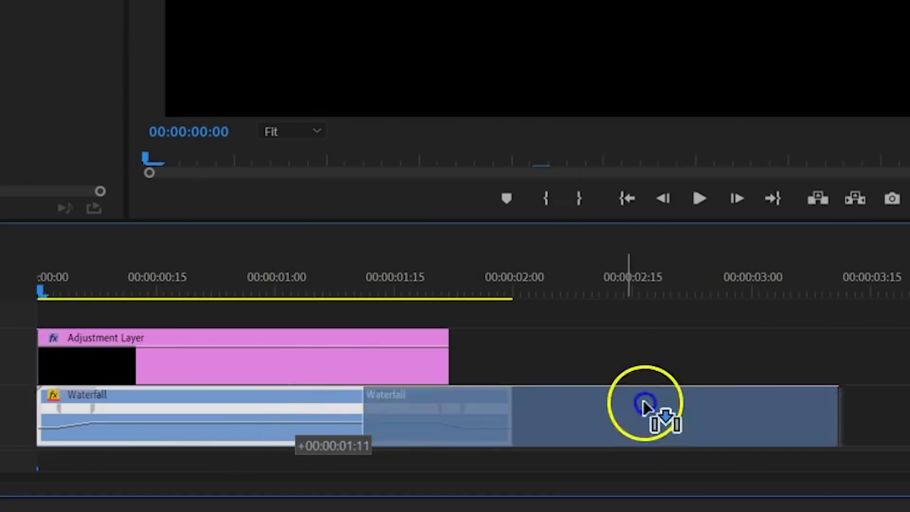
drag(645, 412, 833, 410)
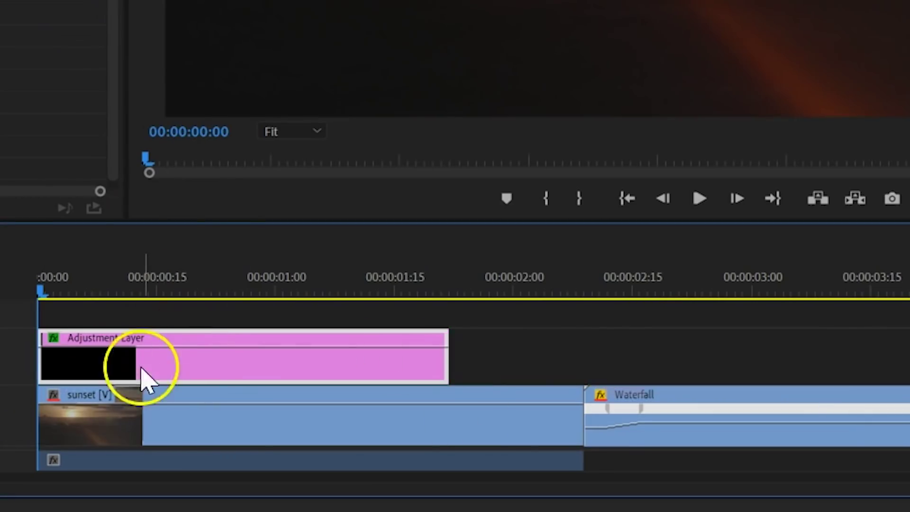
drag(147, 375, 526, 373)
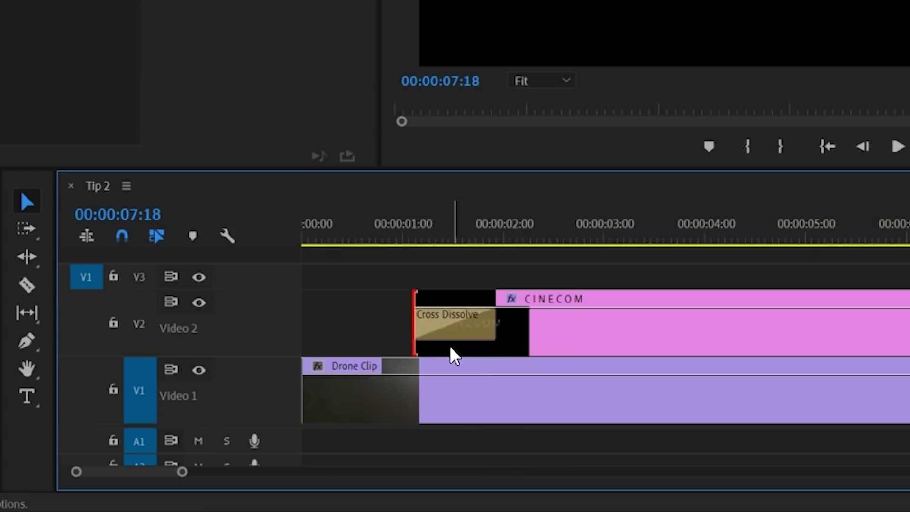
Preview the title, then set its Opacity to 0 at the start.
click(392, 233)
key(space)
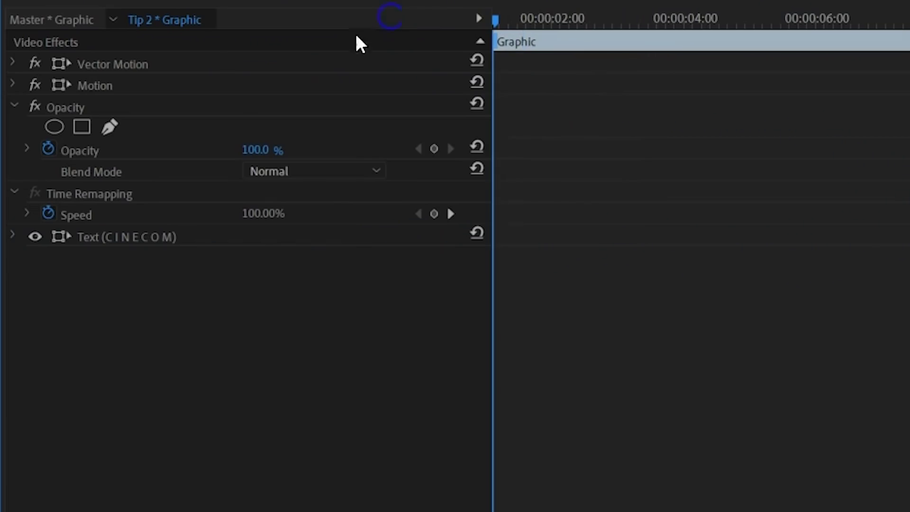
text(0)
key(Return)
Keyframe 100% opacity further along, apply Ease Out to the keyframe, and reveal its graphs.
drag(495, 21, 617, 32)
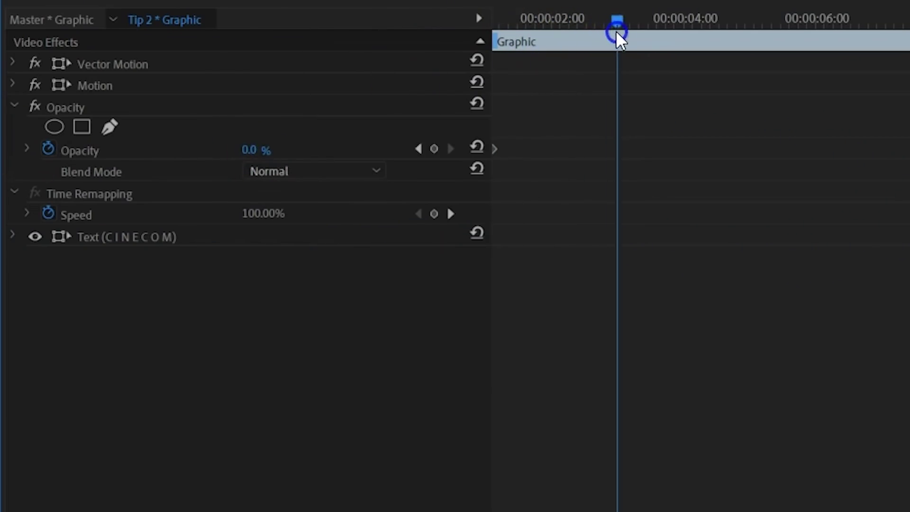
right_click(494, 149)
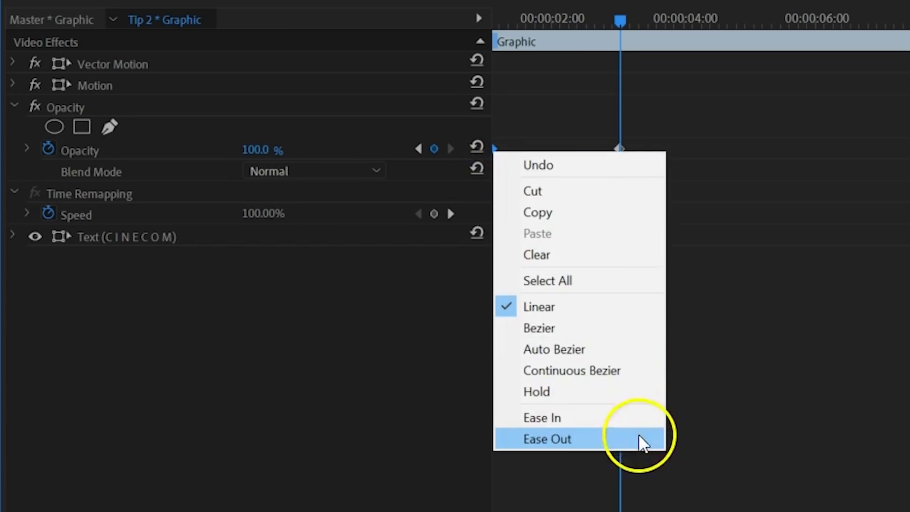
click(638, 433)
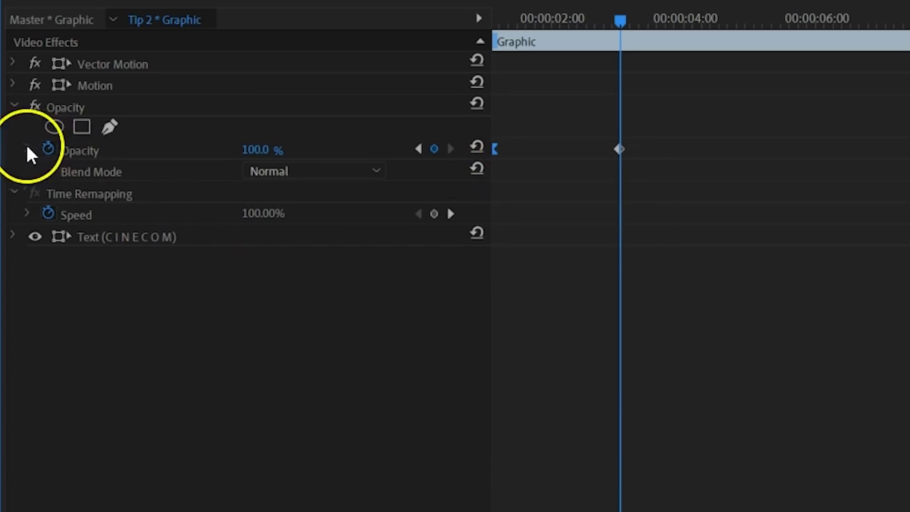
click(26, 148)
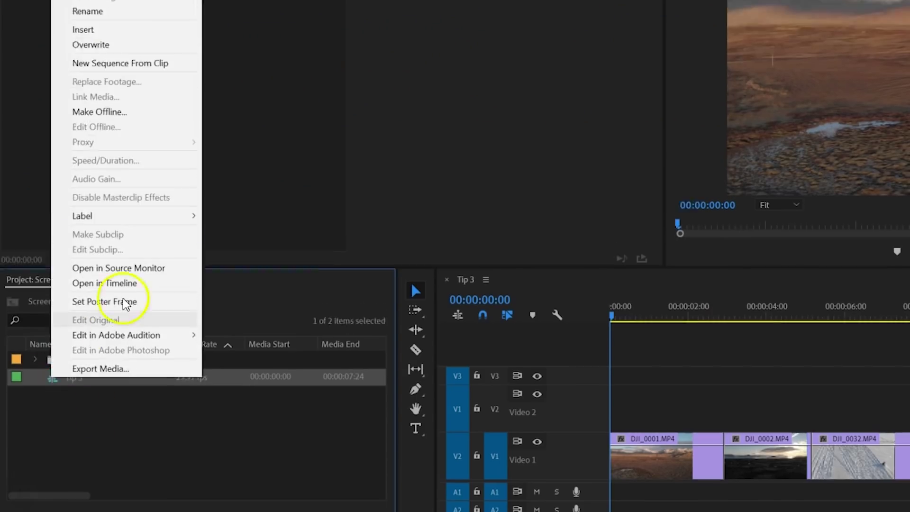
Change Tip 3's vertical frame size in Sequence Settings, then drag the Transform Position Y value.
click(163, 90)
double_click(695, 111)
text(1606)
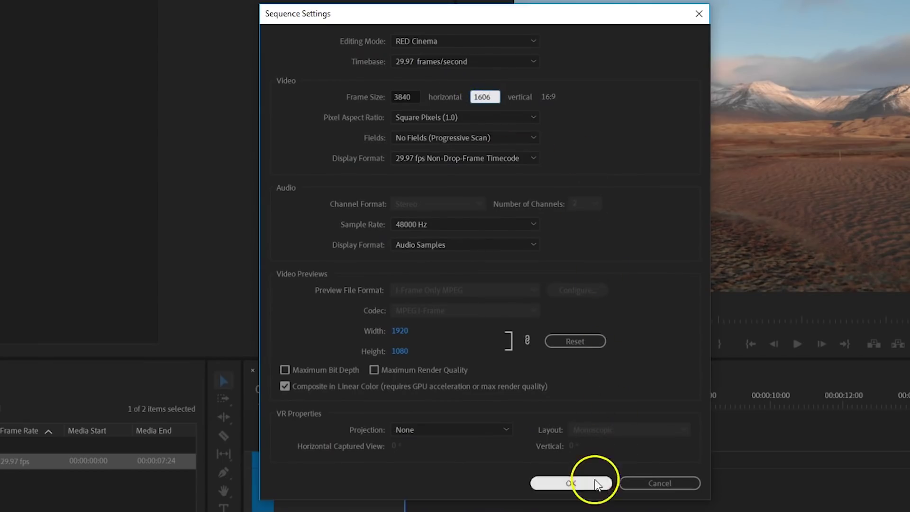
click(595, 483)
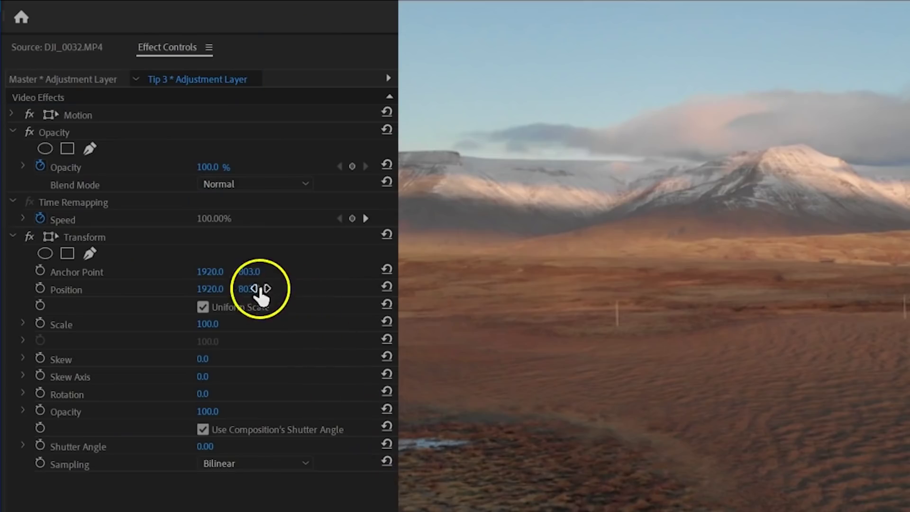
drag(260, 289, 309, 248)
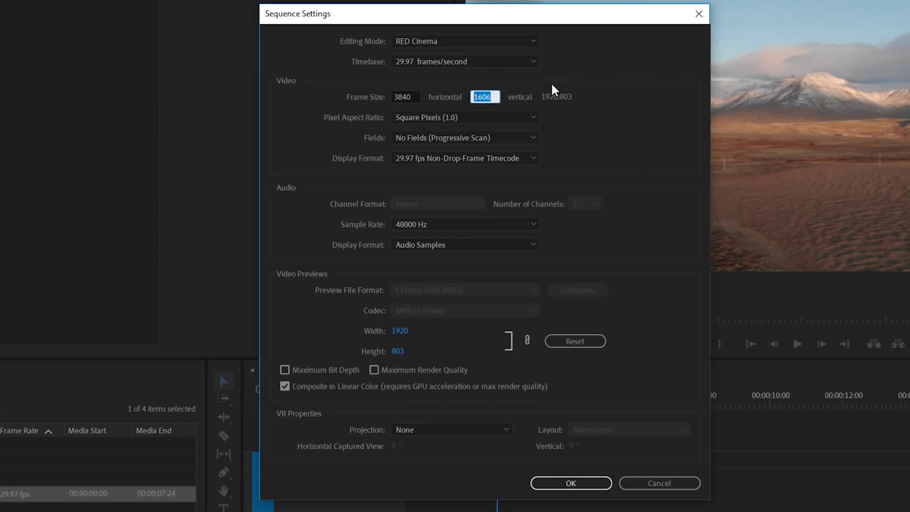
Correct the frame height to 1600 and place Cropmark.png on the top video track.
text(1600)
click(570, 483)
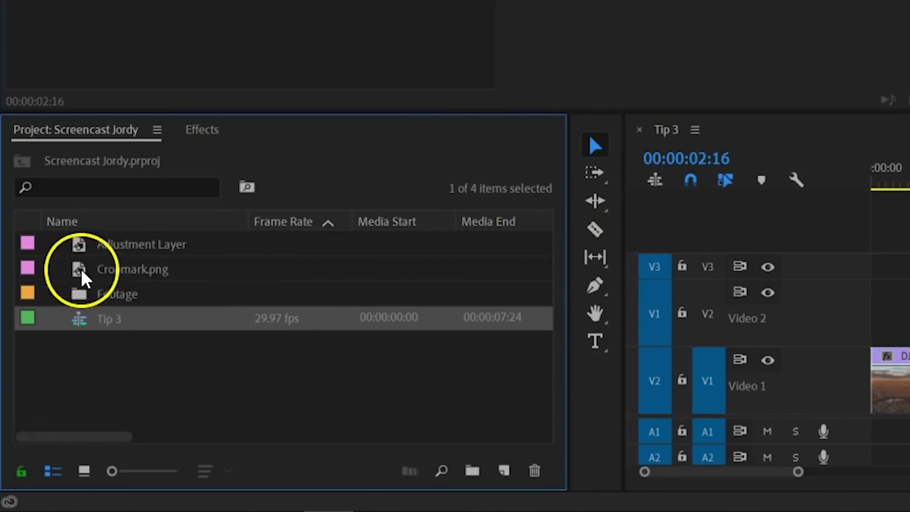
drag(84, 277, 861, 269)
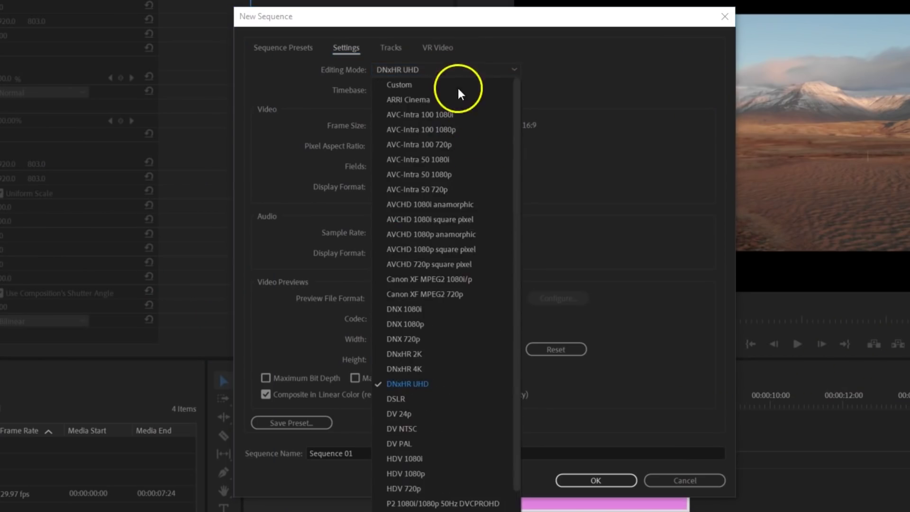
Create a Custom 3840x1606 sequence and nest Tip 3 onto its V1 track.
click(457, 88)
text(1606)
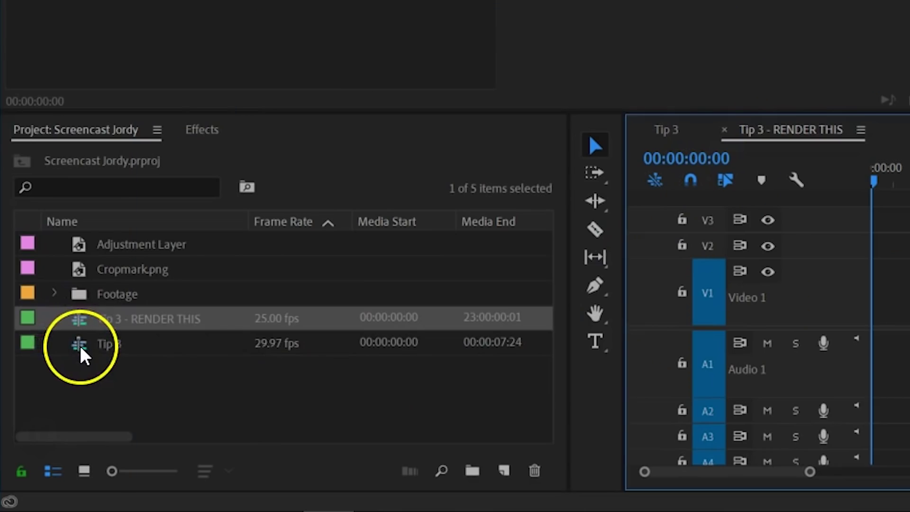
drag(79, 343, 861, 322)
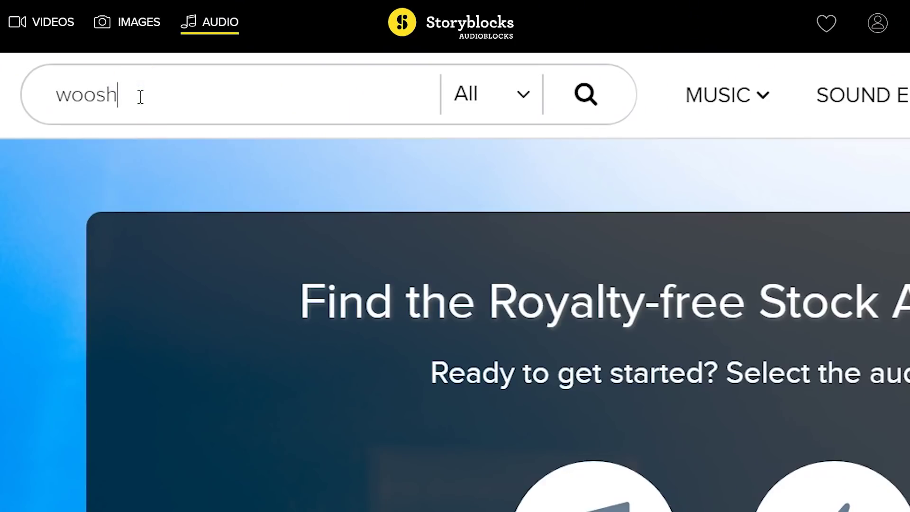
Search for 'woosh', browse the collections, loops and sound effect menus, and play Fast Passing Swoosh.
key(Return)
scroll(449, 282, down, 7)
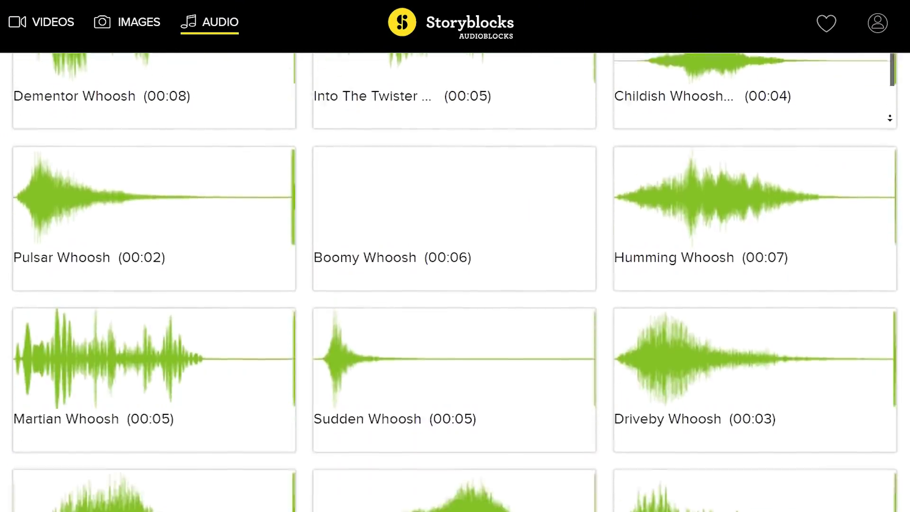
scroll(455, 282, down, 10)
click(811, 85)
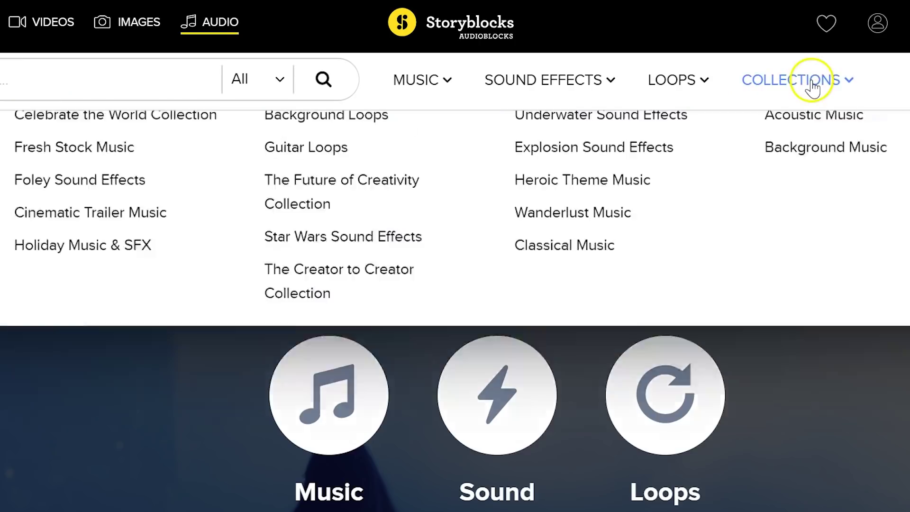
click(688, 87)
click(548, 90)
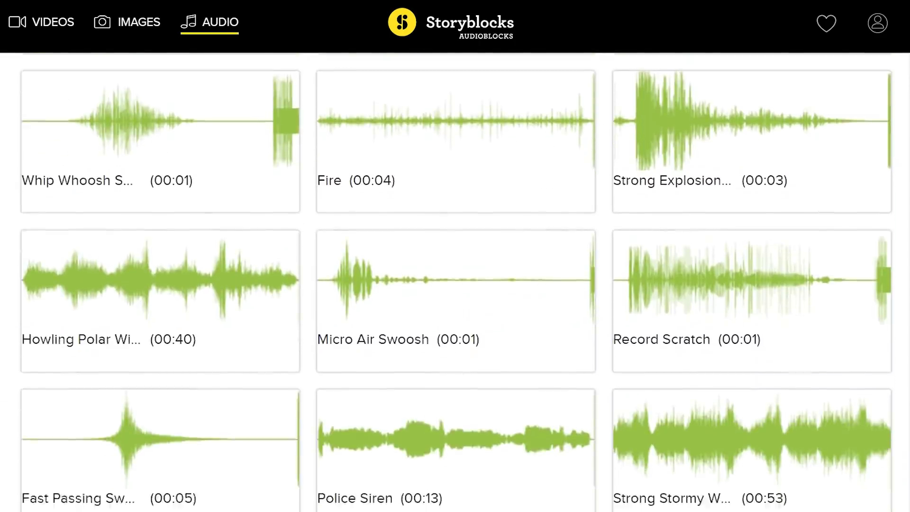
scroll(455, 282, down, 5)
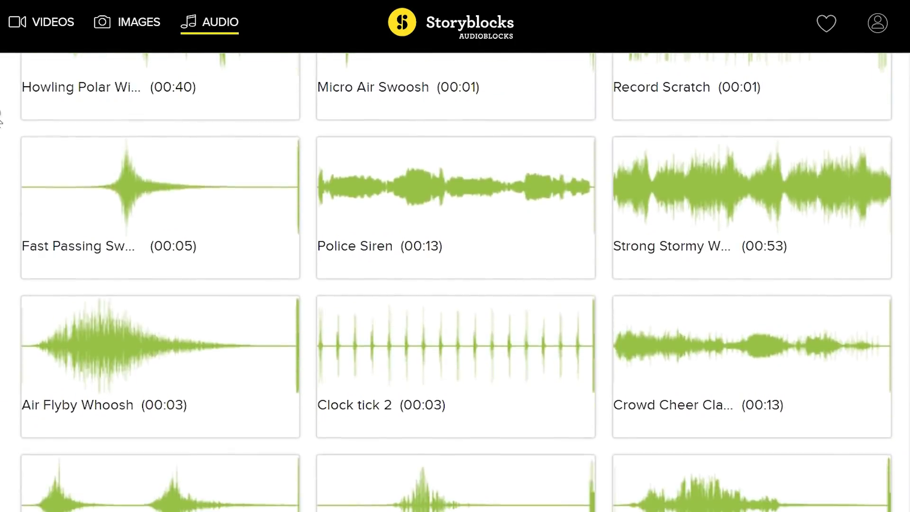
click(231, 161)
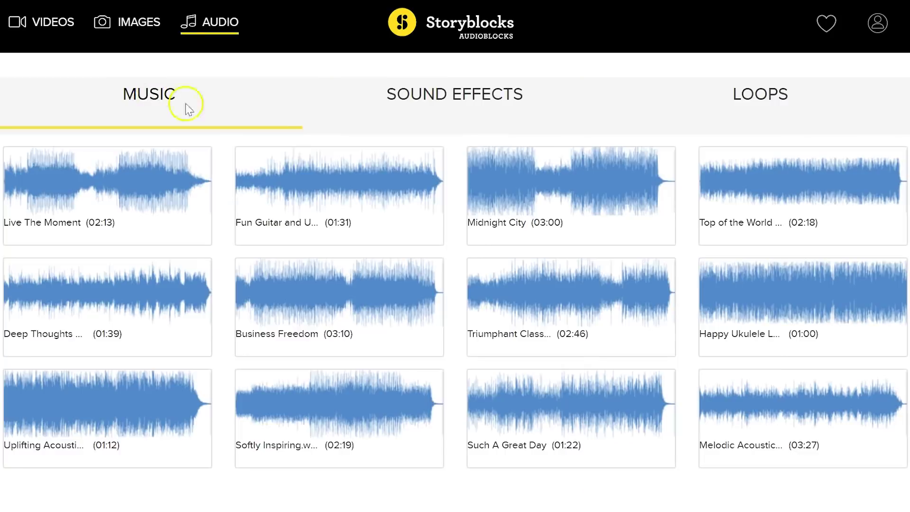
Browse the featured sound effects and loops, then preview the axe swooshes effect.
click(463, 109)
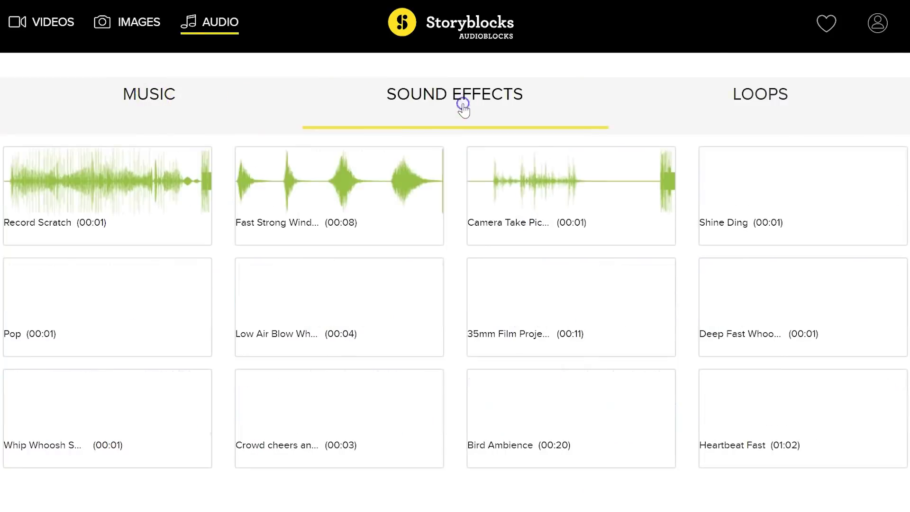
click(770, 114)
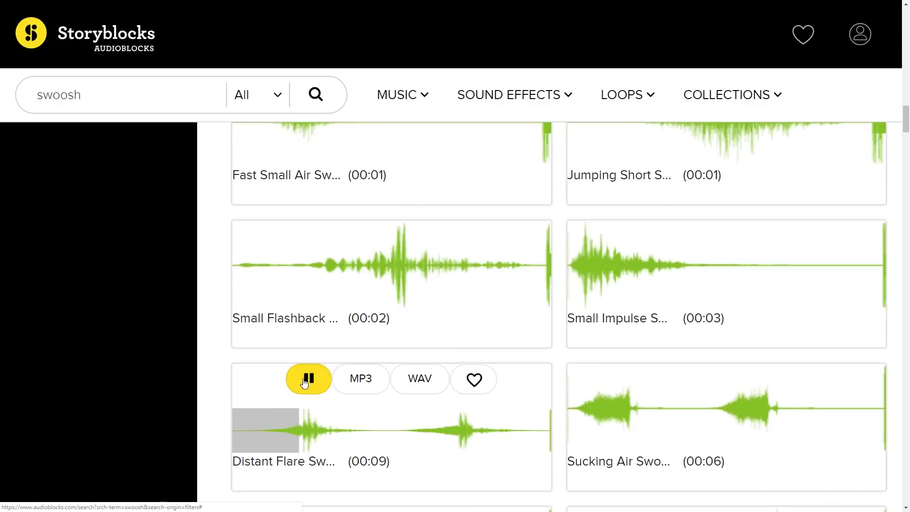
scroll(304, 382, down, 10)
click(313, 357)
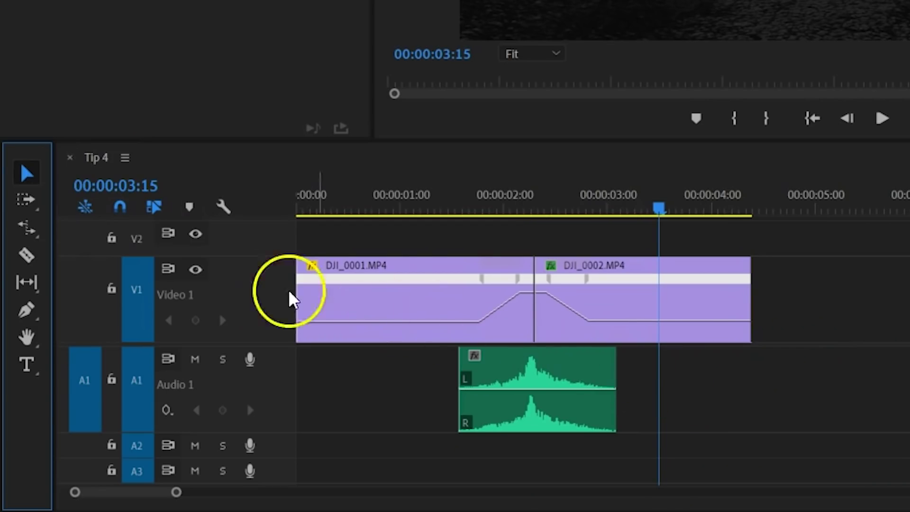
Use Ripple Edit to extend the audio clip's right edge to 00:00:03:03.
click(25, 228)
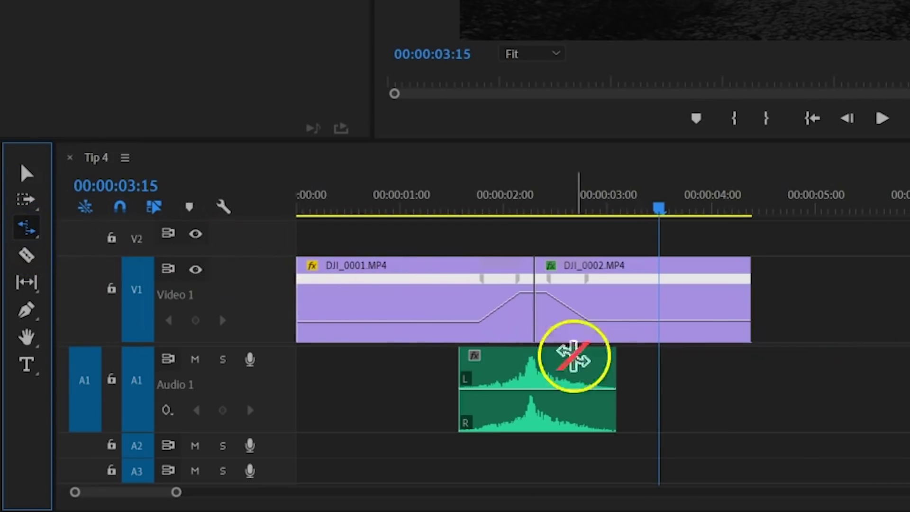
click(614, 372)
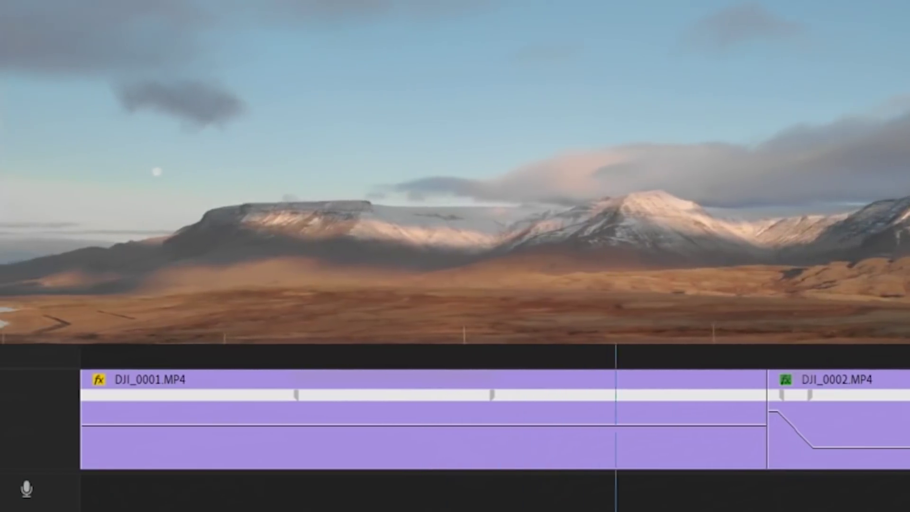
Cover the DJI_0001–DJI_0002 cut with a V2 adjustment layer using Directional Blur, keyframing Blur Length at 0.0.
click(581, 431)
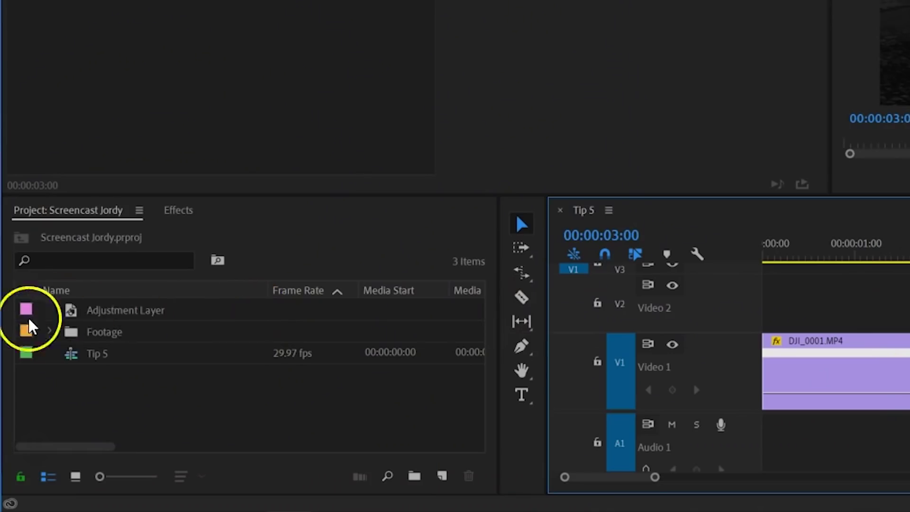
drag(29, 322, 909, 313)
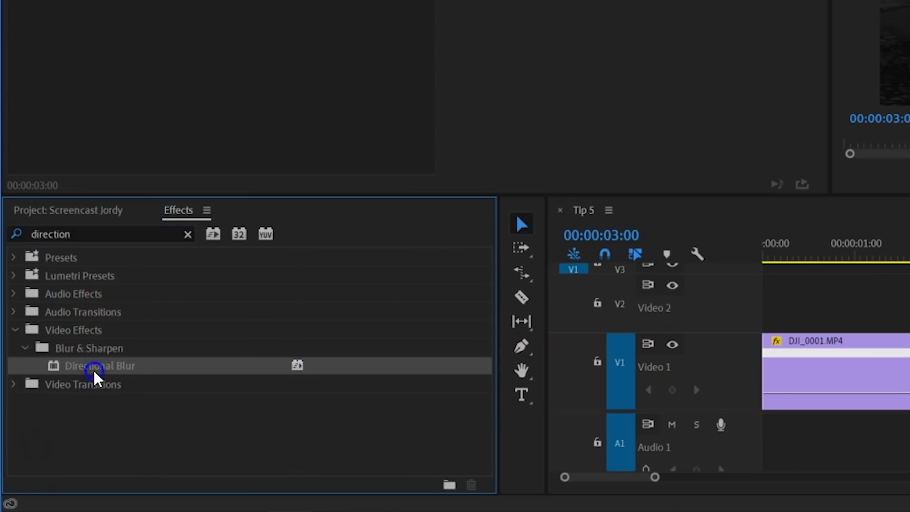
drag(95, 377, 909, 298)
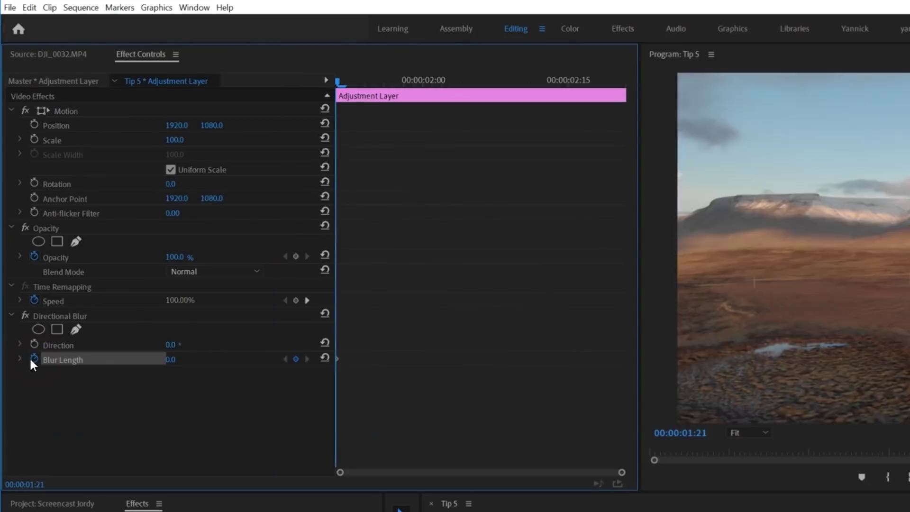
drag(336, 81, 510, 81)
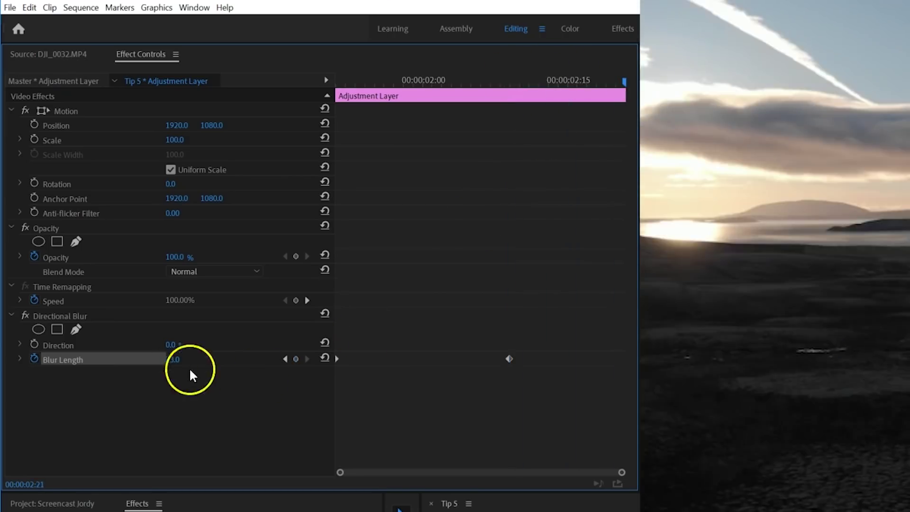
Play back the transition to preview the directional blur mid-ramp.
key(space)
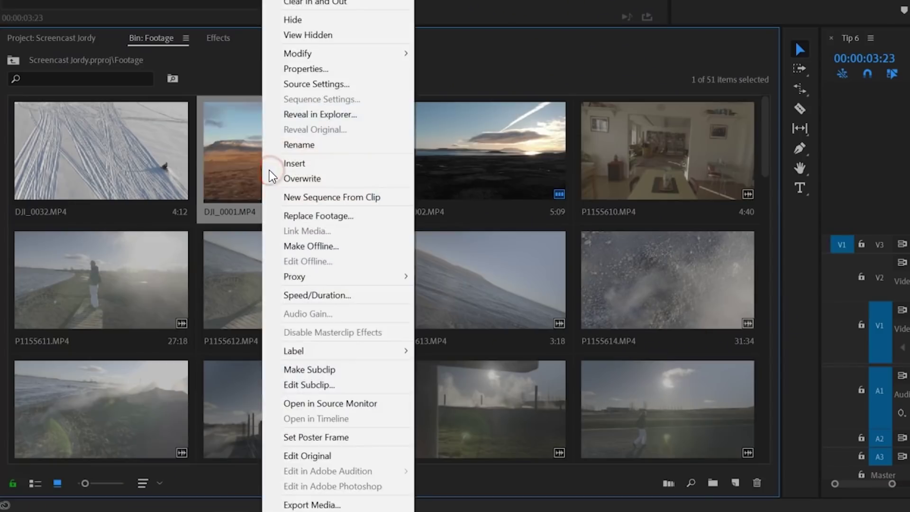
Hide DJI_0001.MP4, map Ctrl+H to Project Panel > Hide, then view the hidden clips again.
click(368, 69)
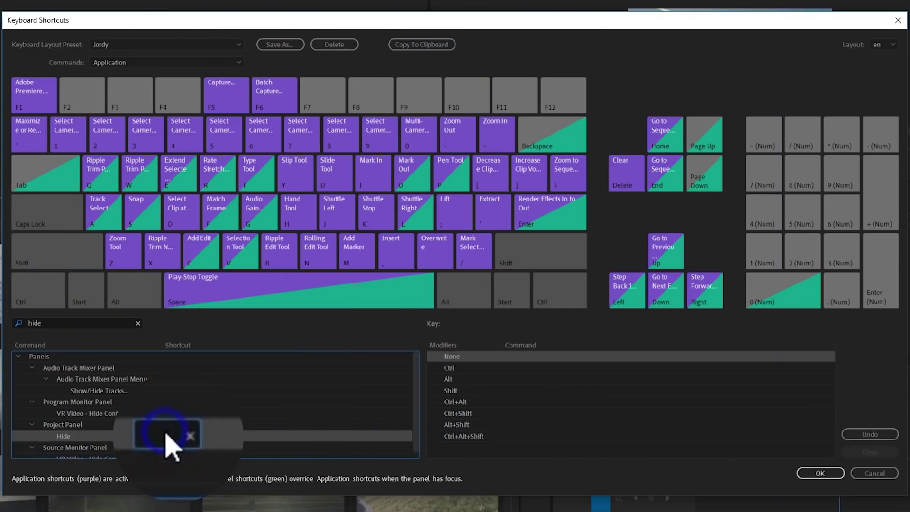
key(ctrl+h)
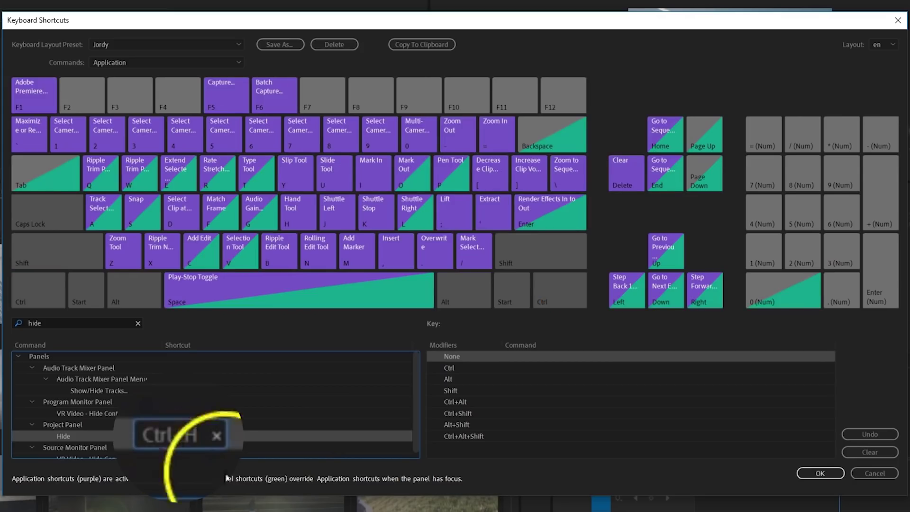
click(799, 467)
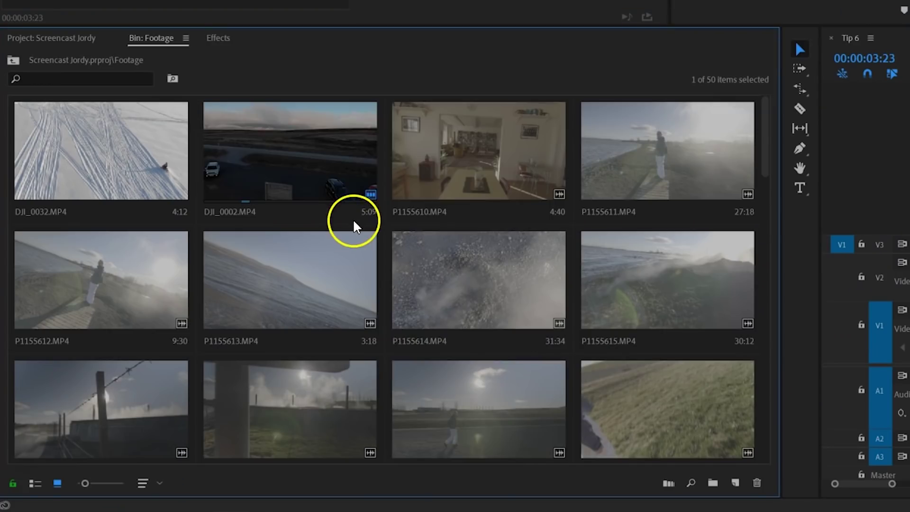
right_click(353, 227)
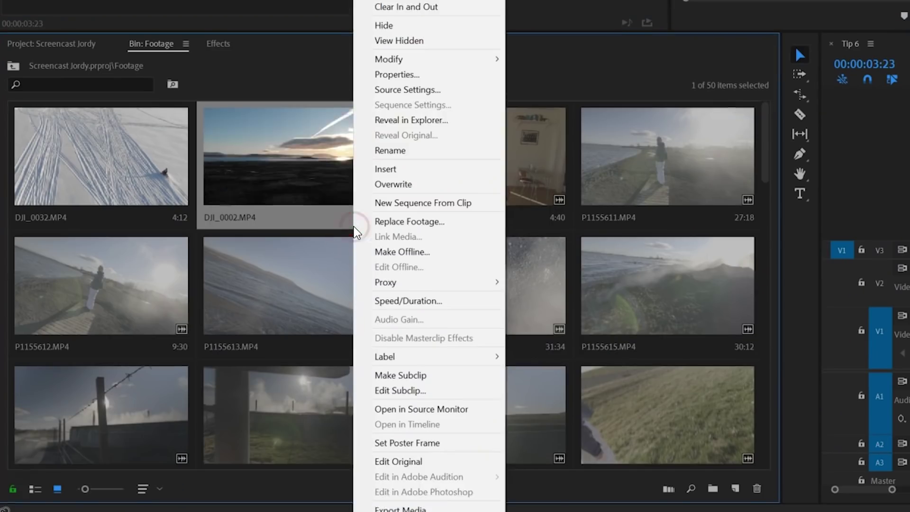
click(493, 84)
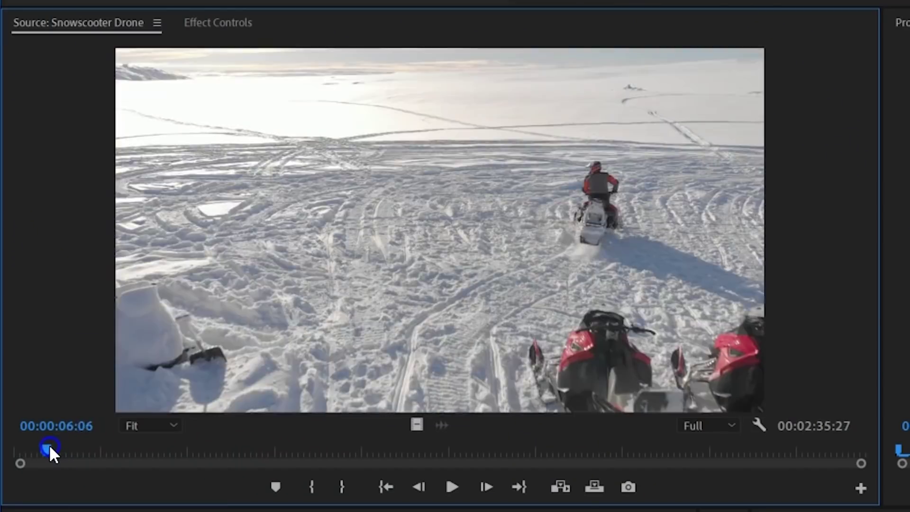
Mark In and Out (ending 00:00:11:15) on the Snowscooter Drone footage and drag it into the bin.
drag(49, 445, 76, 445)
key(i)
key(o)
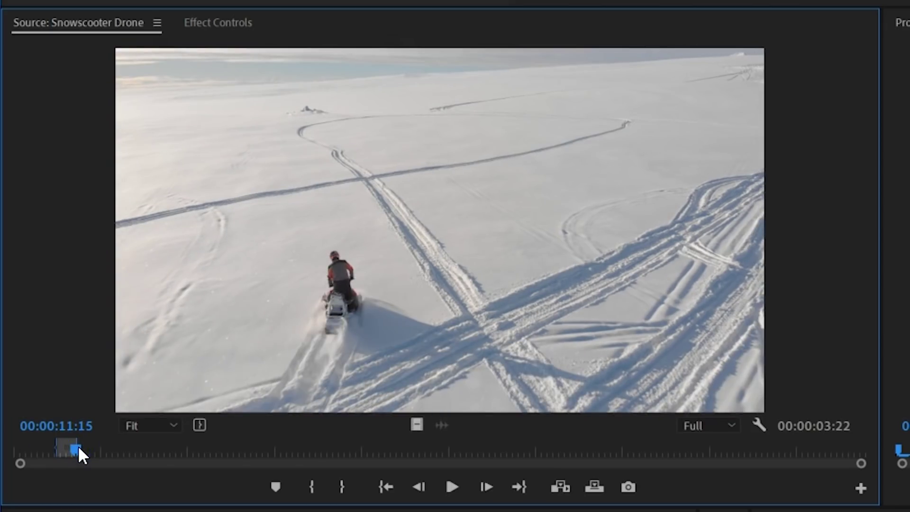
drag(345, 297, 391, 394)
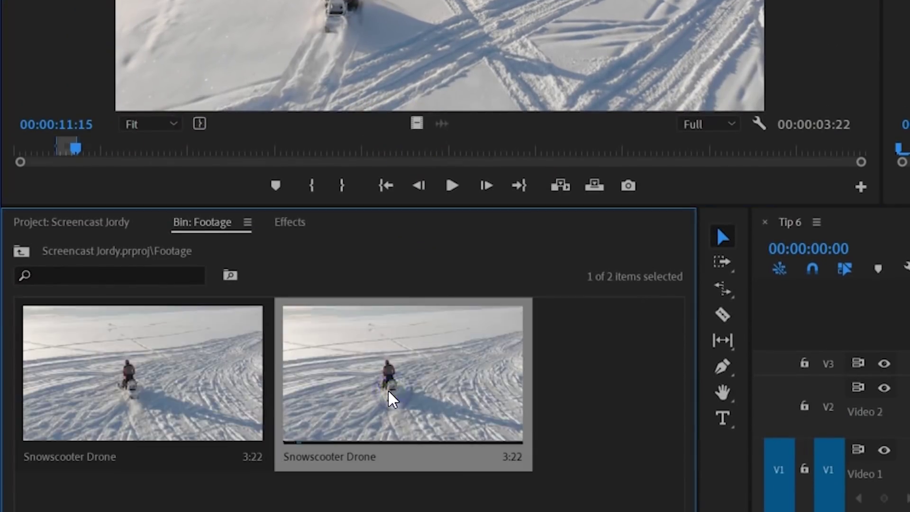
Mark further In/Out sections of the footage, around 01:29:27, and add them as bin subclips.
double_click(387, 388)
drag(343, 166, 335, 166)
key(i)
key(o)
click(393, 185)
drag(435, 452, 504, 448)
key(i)
key(o)
drag(417, 424, 380, 341)
Place the 3:22 Snowscooter Drone clip on Video 1 and open its context menu.
click(424, 280)
drag(358, 230, 909, 349)
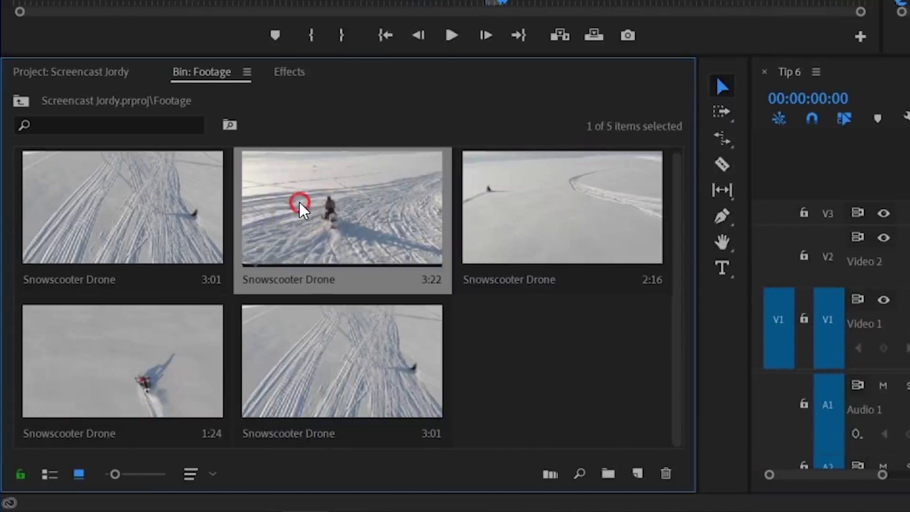
right_click(299, 203)
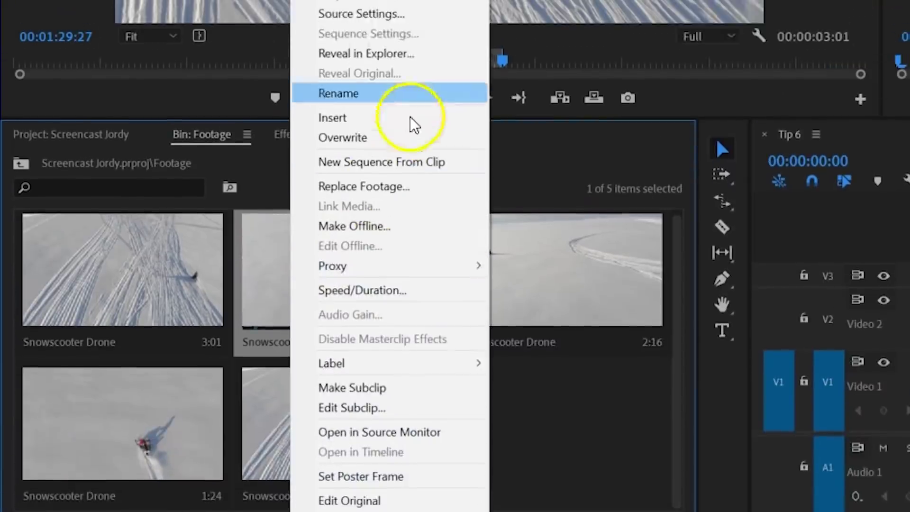
Hide the 3:22 subclip and mark an In point on Aerial Shot glacier at 03:56:06.
click(415, 47)
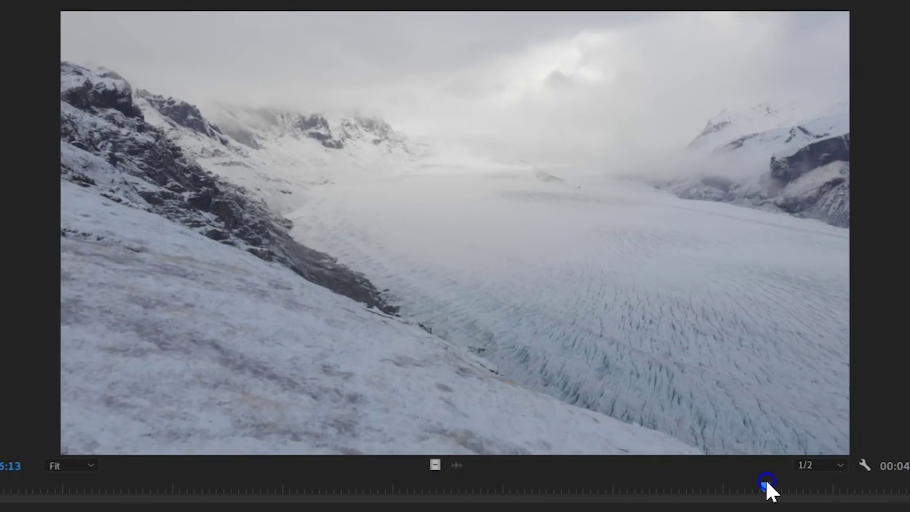
key(i)
key(i)
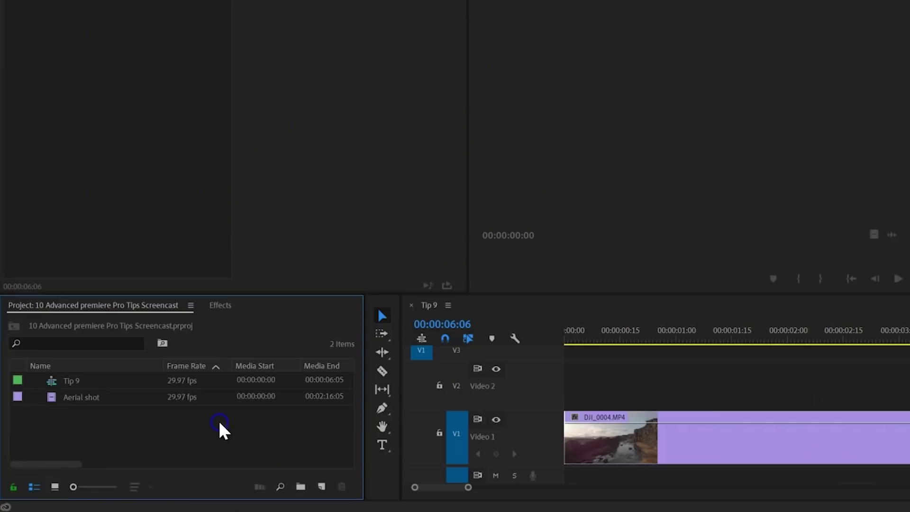
Create an orange FF701F colour matte and place it on Video 2 above the footage.
click(346, 423)
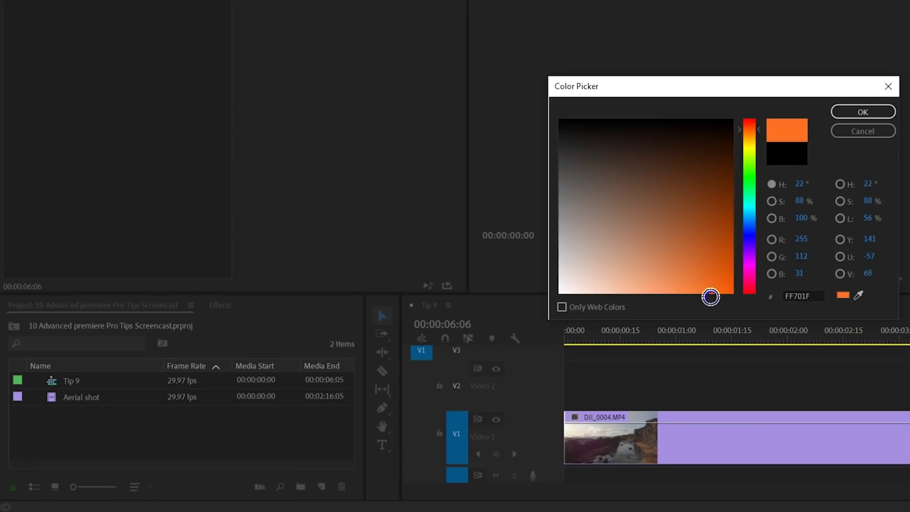
click(862, 112)
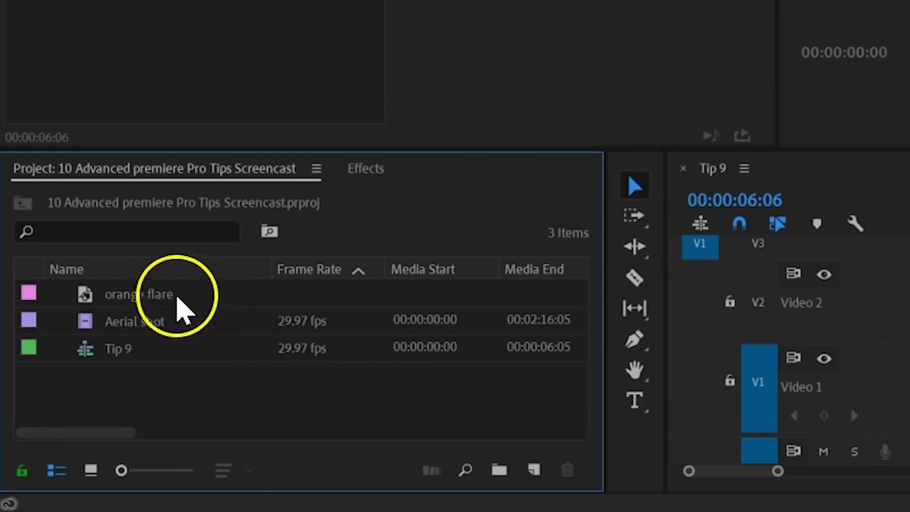
drag(106, 383, 502, 383)
Give the matte a large, heavily feathered elliptical mask in the top-left corner.
click(52, 272)
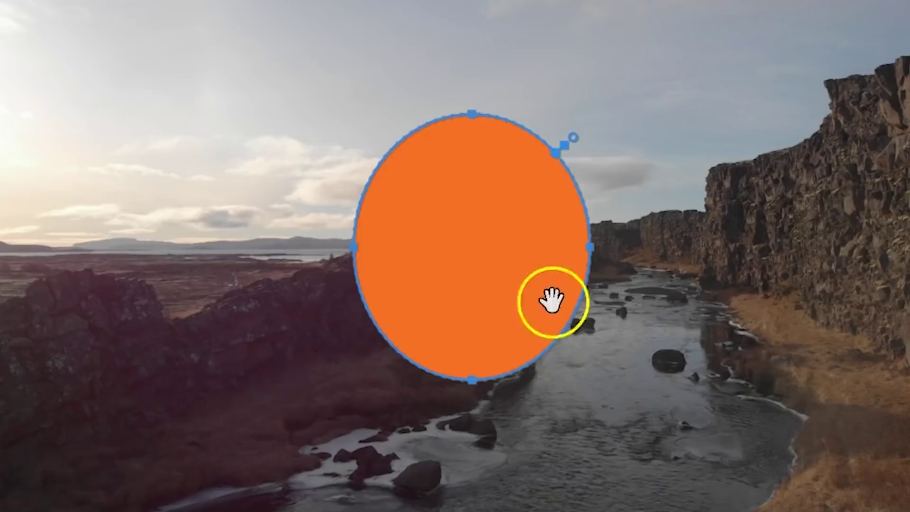
drag(548, 300, 148, 118)
drag(50, 155, 118, 315)
drag(282, 115, 221, 116)
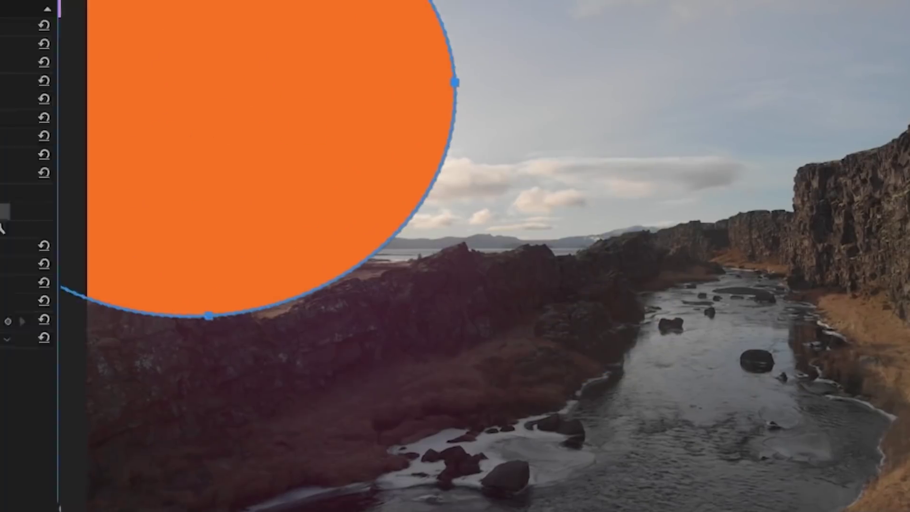
drag(157, 248, 228, 246)
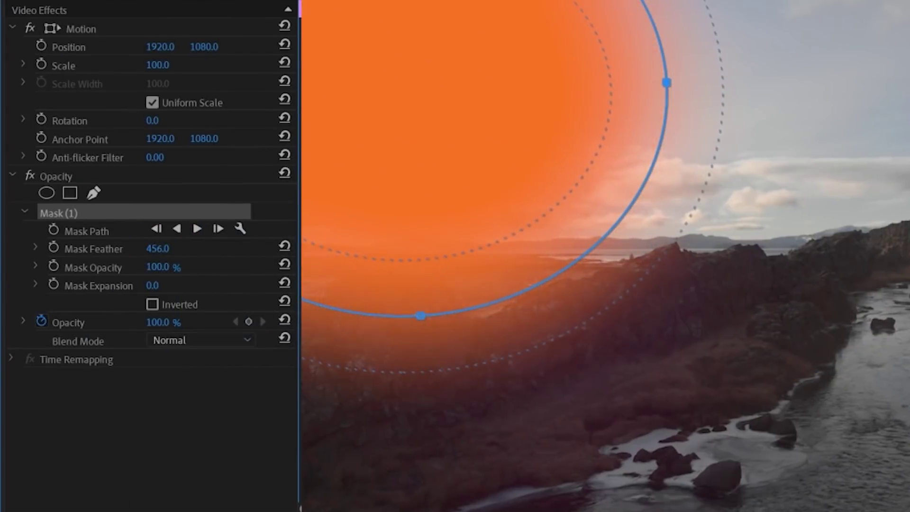
Set the matte's blend mode to Screen and lower its opacity to about 78%.
click(234, 336)
click(219, 432)
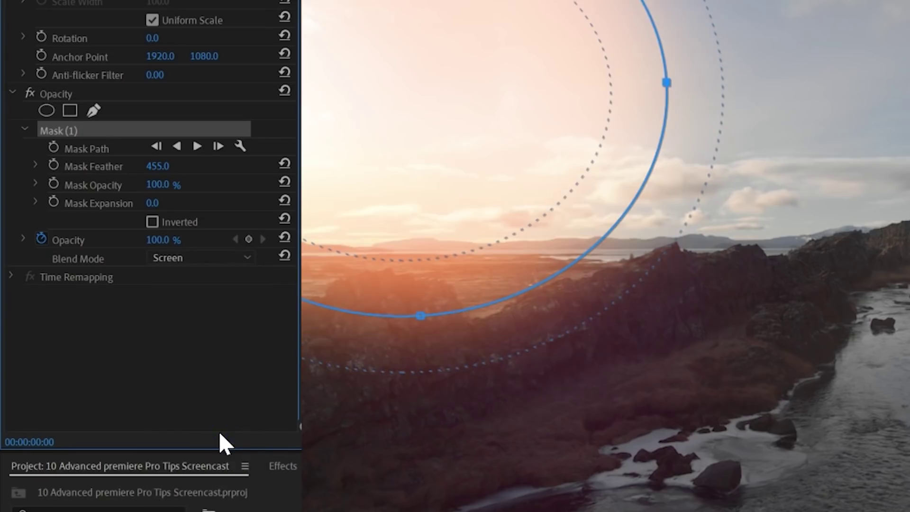
drag(158, 322, 140, 332)
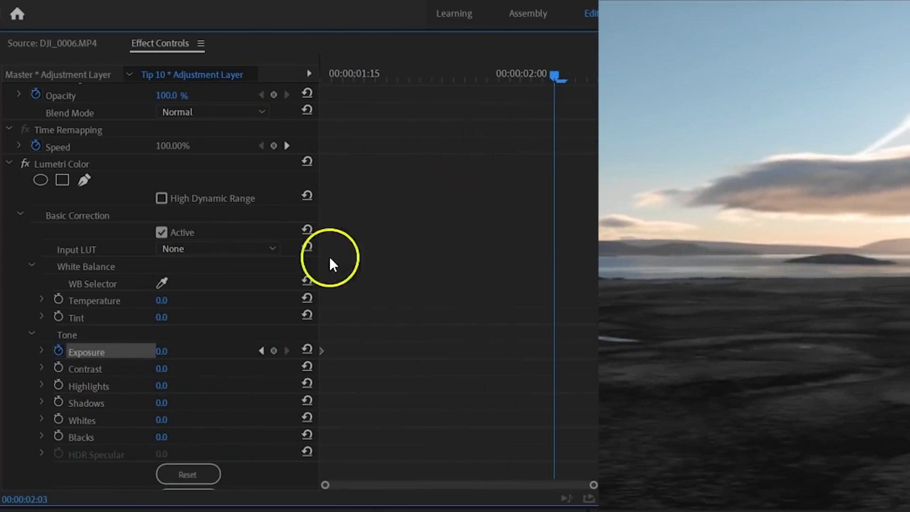
Drop Lumetri Exposure to about -1, enable Temperature keyframing, and move the playhead to 02:05.
drag(169, 352, 152, 353)
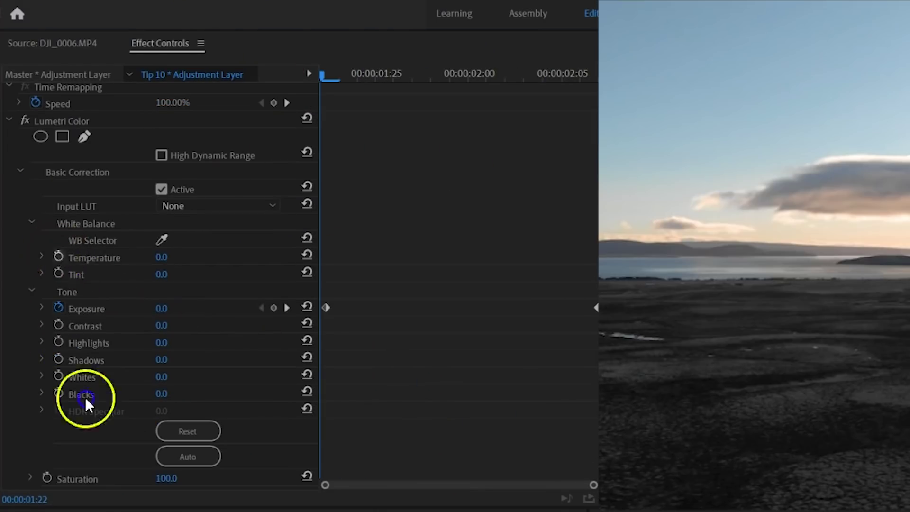
click(59, 257)
drag(341, 90, 575, 101)
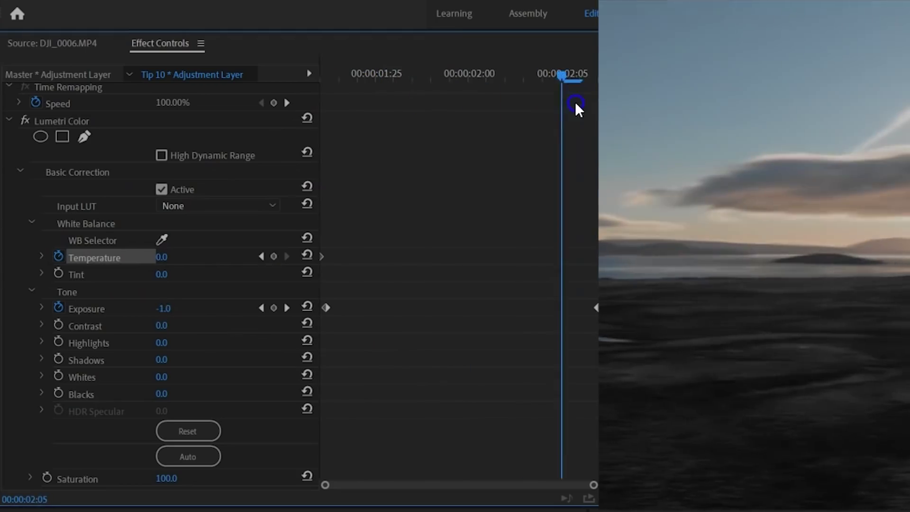